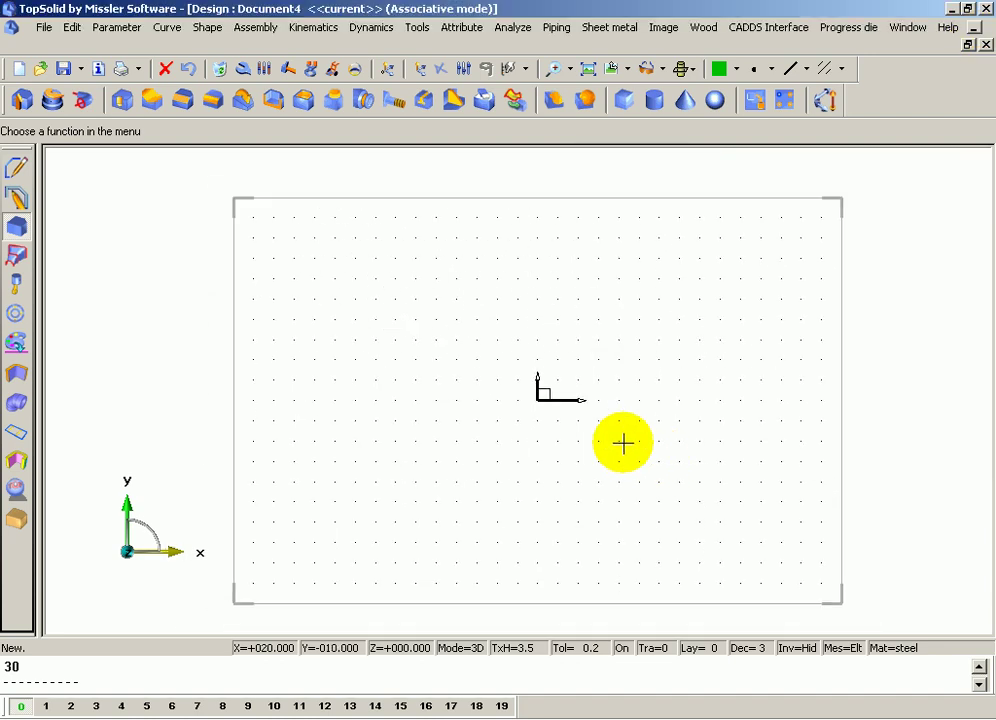
Set the current drawing colour to orange from the colour palette
scroll(567, 327, up, 1)
scroll(467, 296, up, 1)
scroll(469, 291, down, 2)
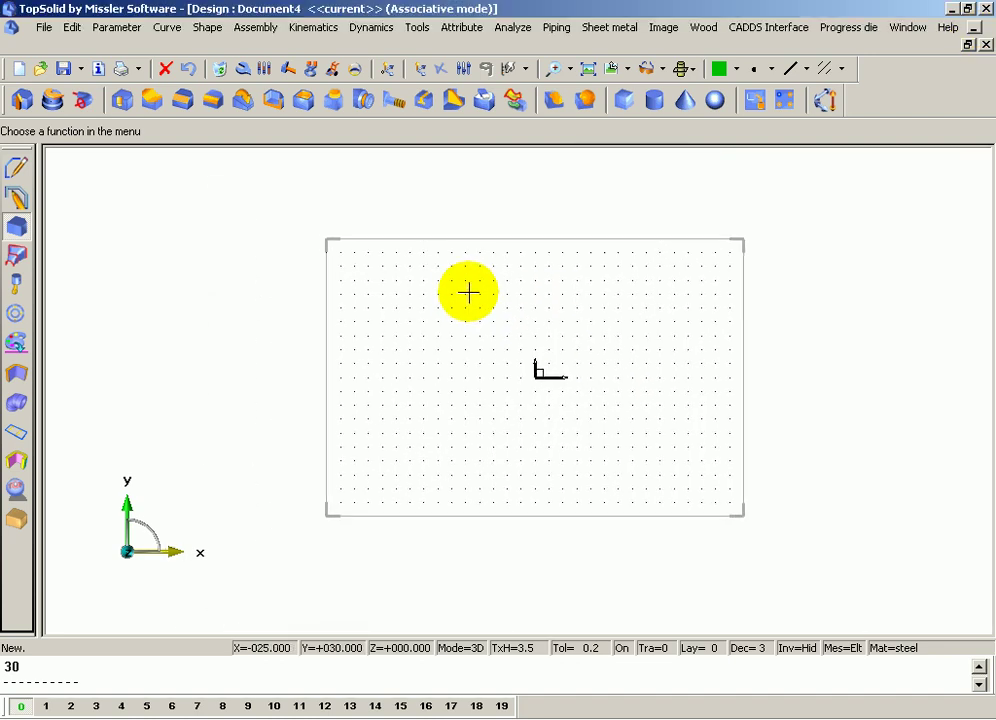
click(809, 71)
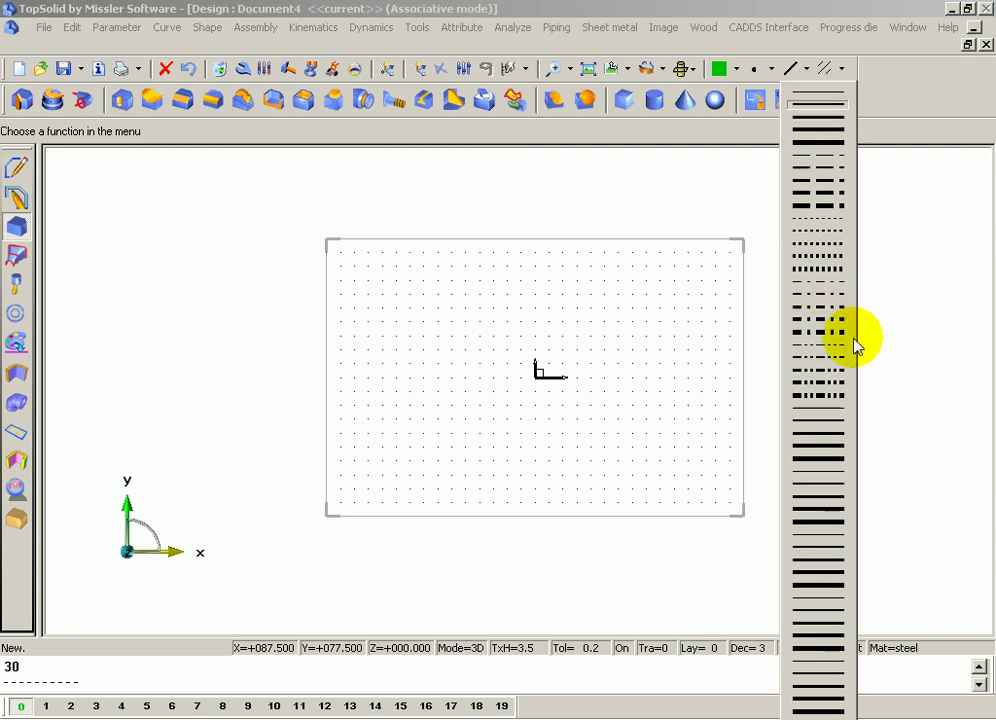
click(812, 282)
click(733, 69)
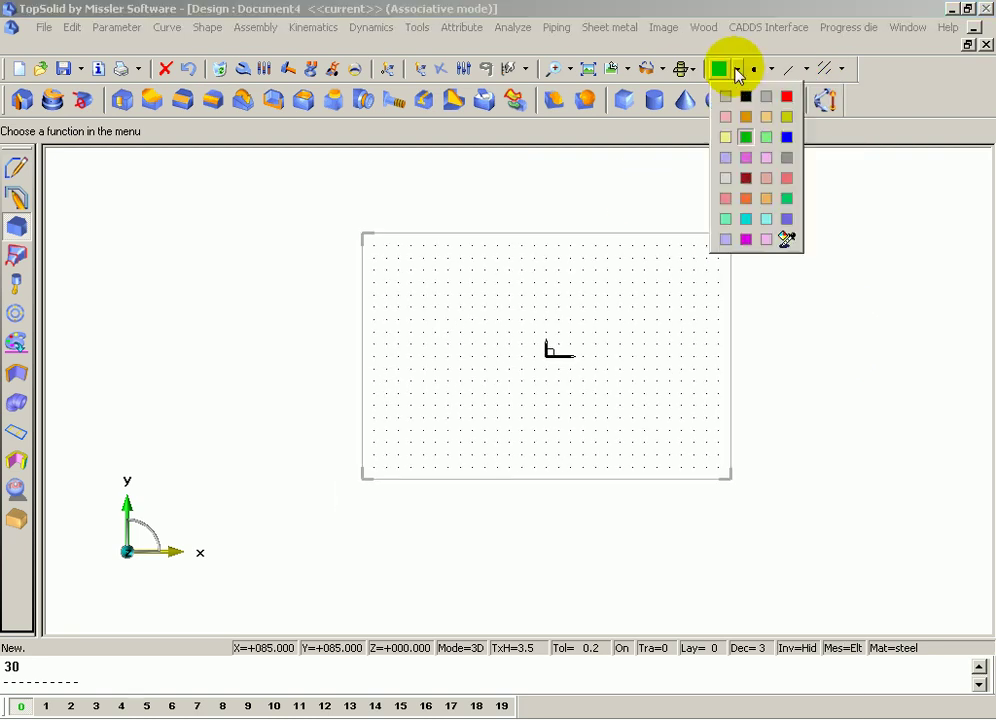
click(746, 117)
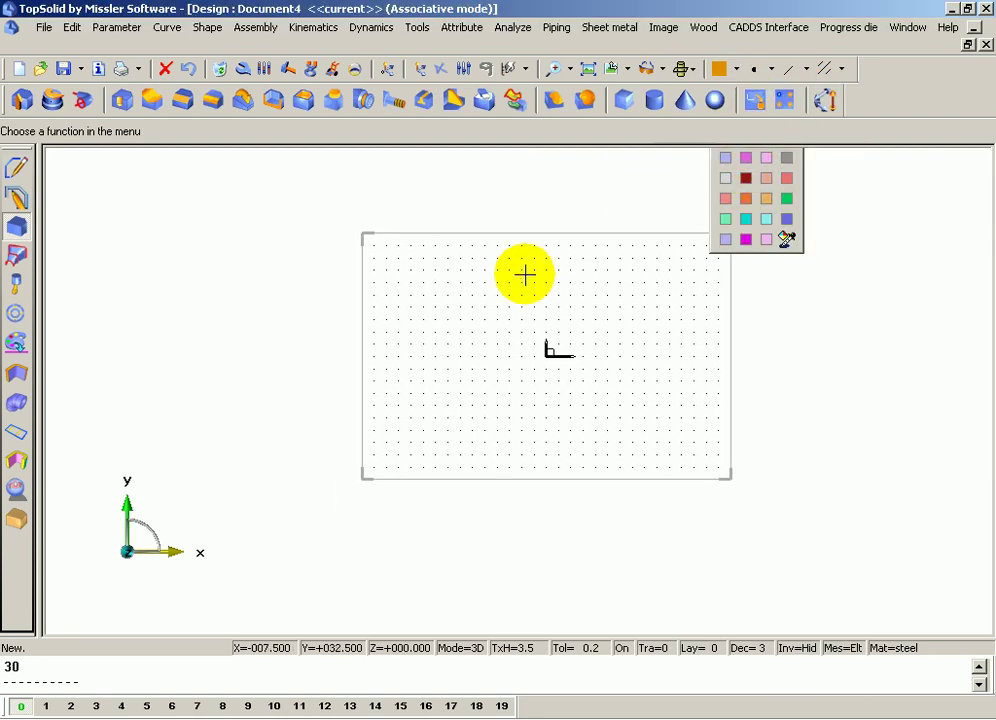
Draw a 120 mm diameter circle centred on the sketch origin
click(16, 167)
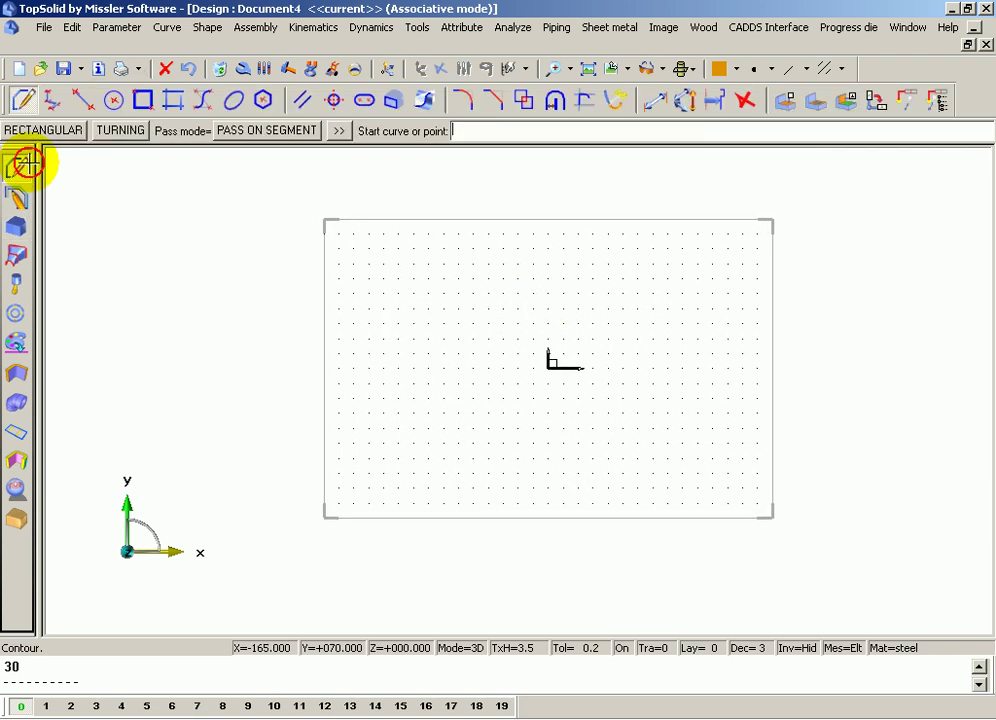
click(115, 102)
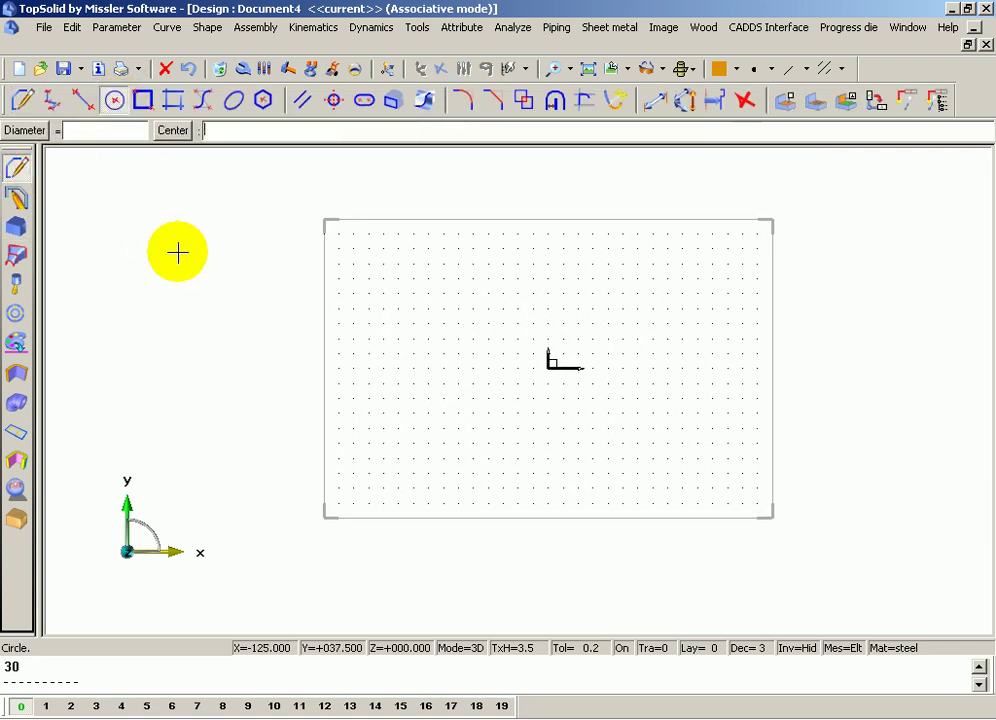
text(120)
key(Return)
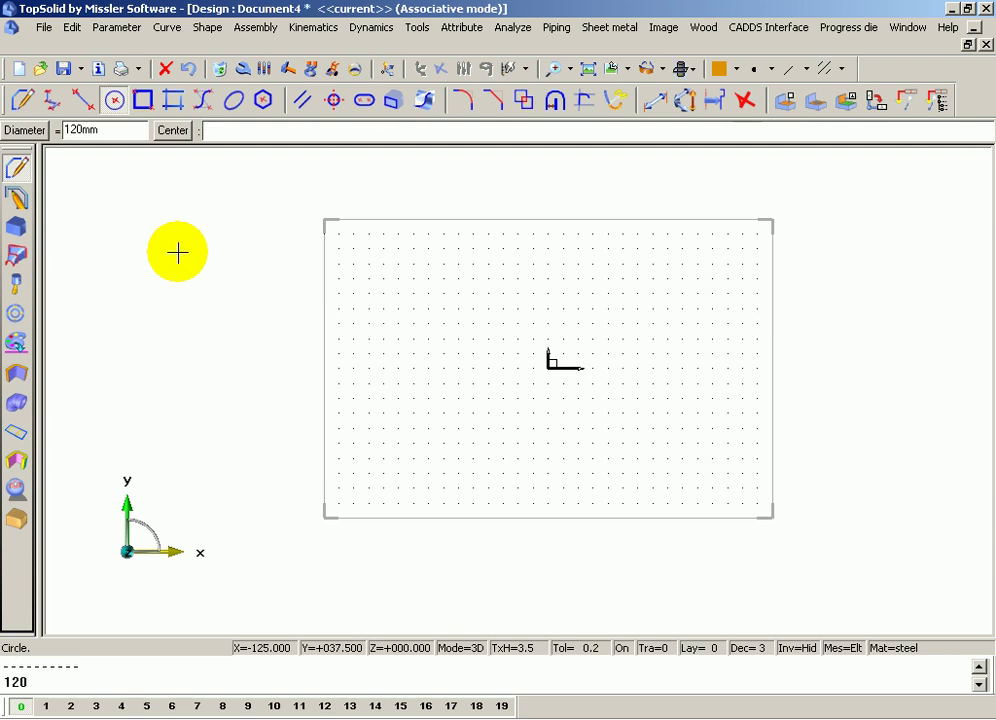
scroll(292, 343, down, 1)
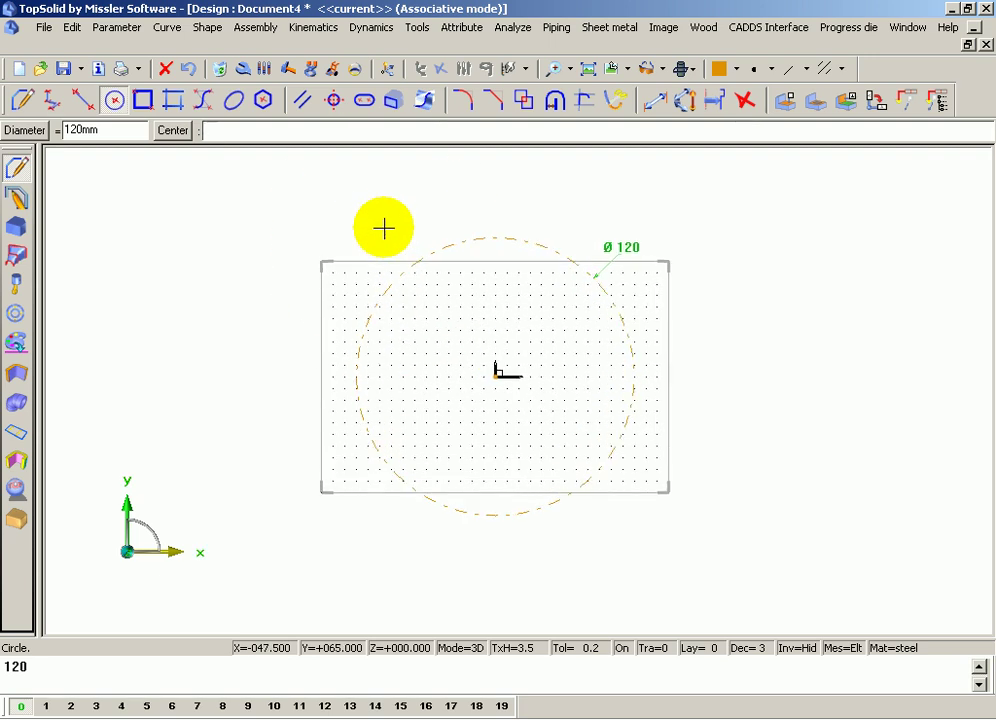
scroll(385, 218, up, 1)
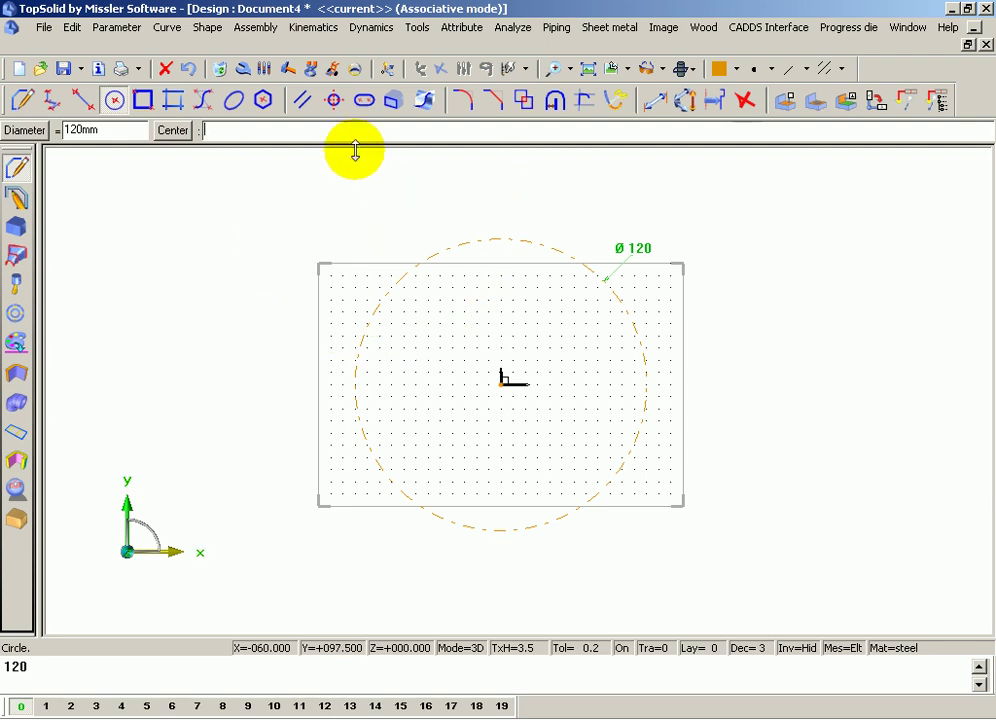
Create dash-dot centre axes on the Ø120 circle using the Axes function
click(336, 110)
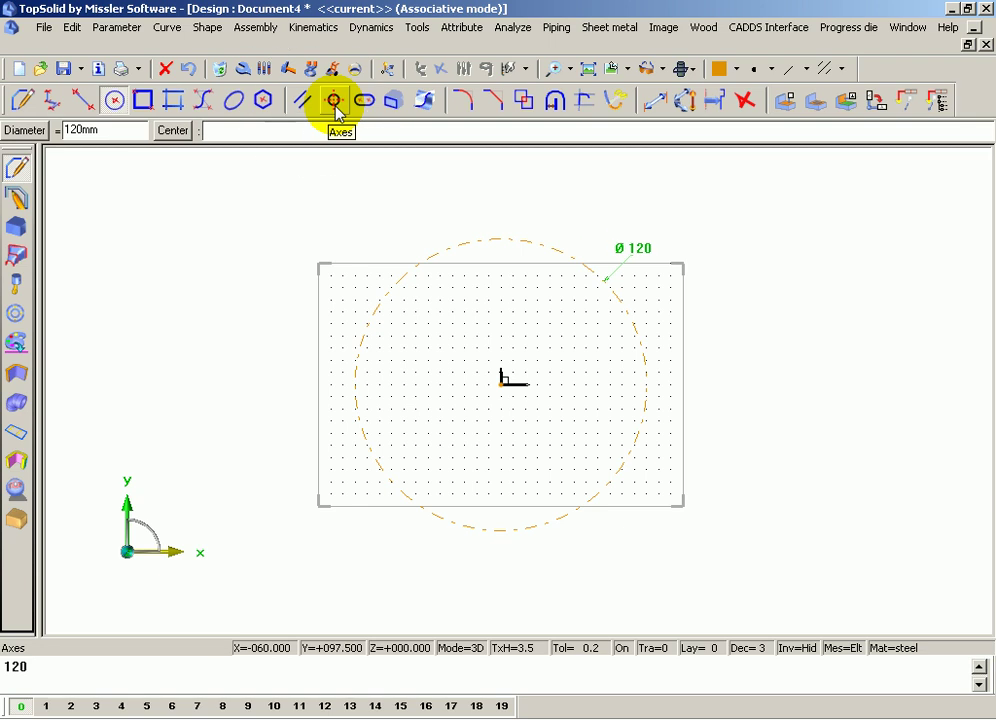
click(336, 106)
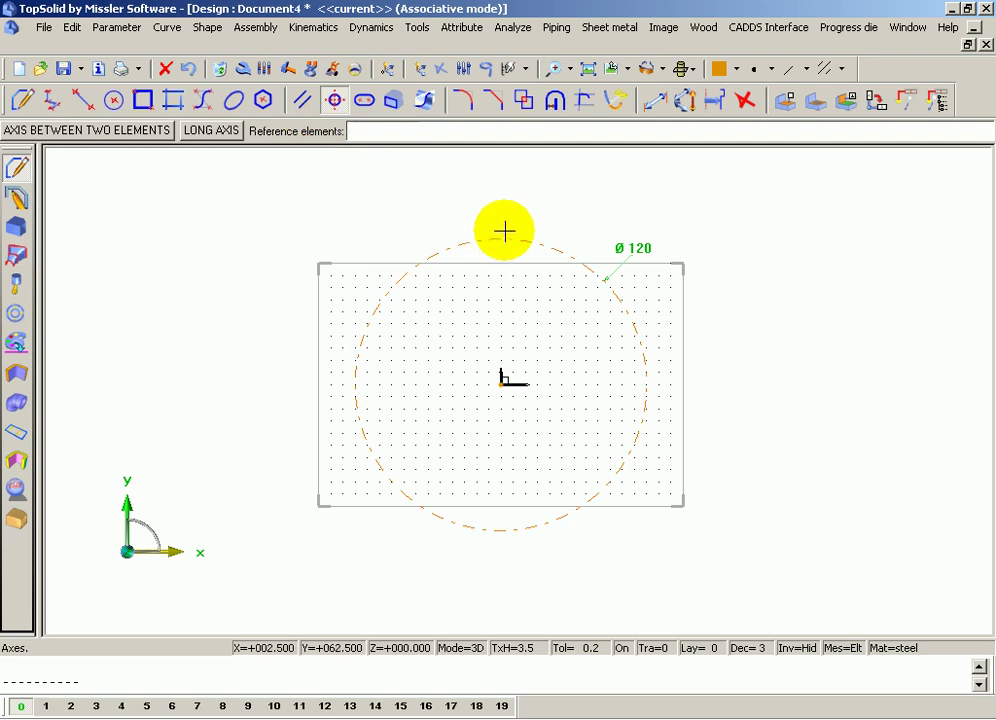
click(504, 237)
scroll(460, 224, up, 2)
scroll(455, 210, up, 2)
scroll(465, 232, up, 1)
scroll(468, 240, down, 1)
scroll(462, 246, down, 1)
scroll(460, 246, down, 2)
scroll(465, 251, down, 2)
scroll(447, 227, up, 1)
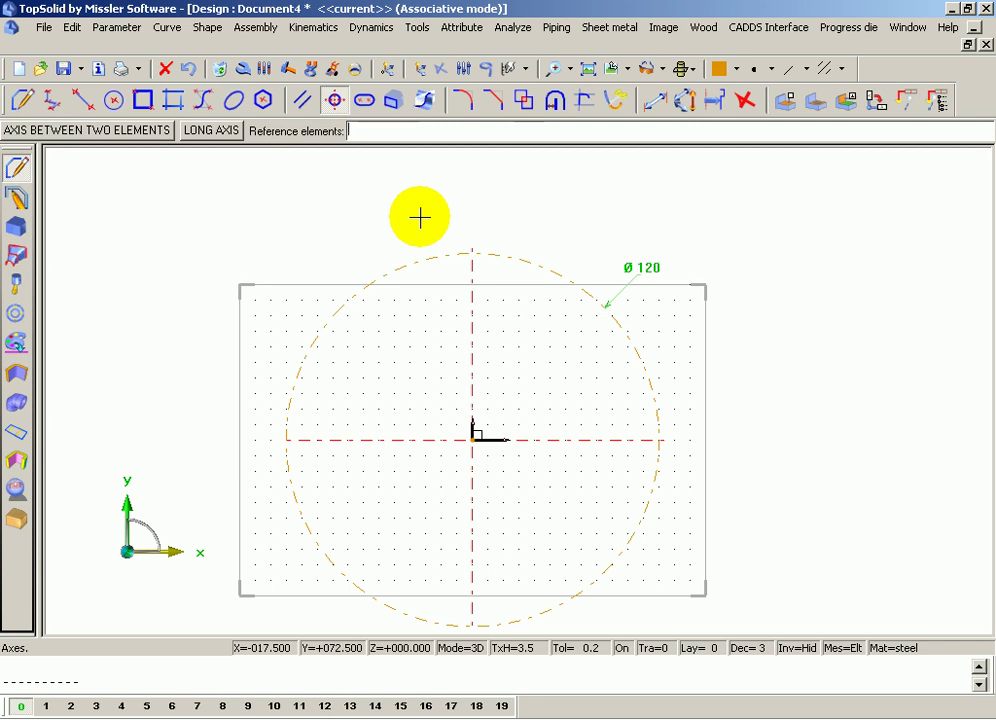
scroll(420, 217, down, 1)
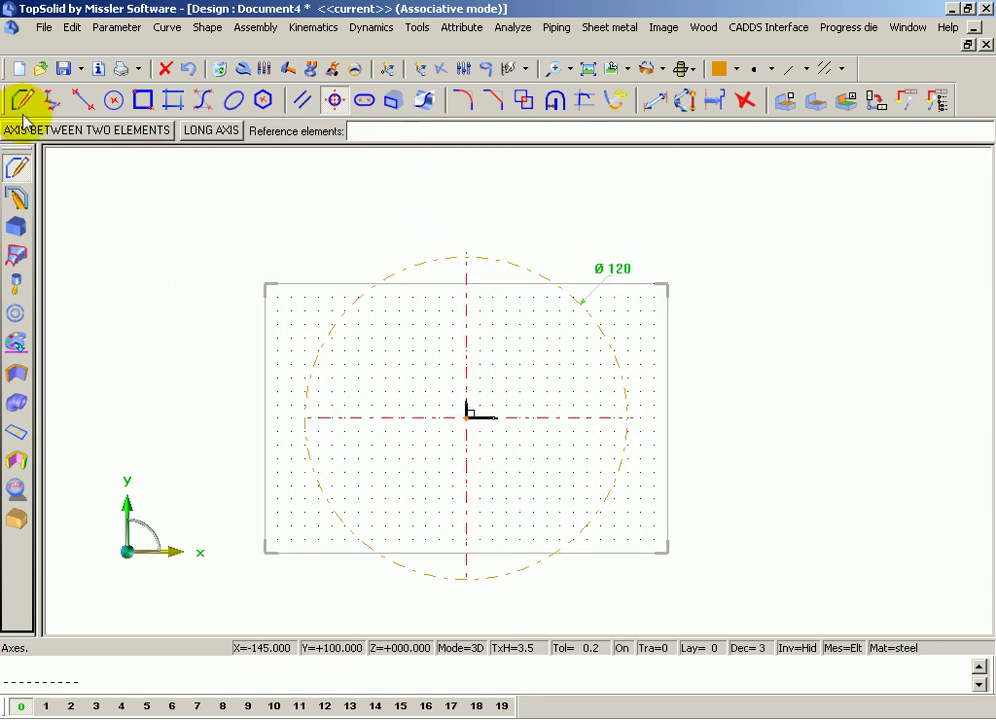
Start a 16 mm diameter circle and zoom in on the top of the Ø120 circle
click(113, 100)
text(16)
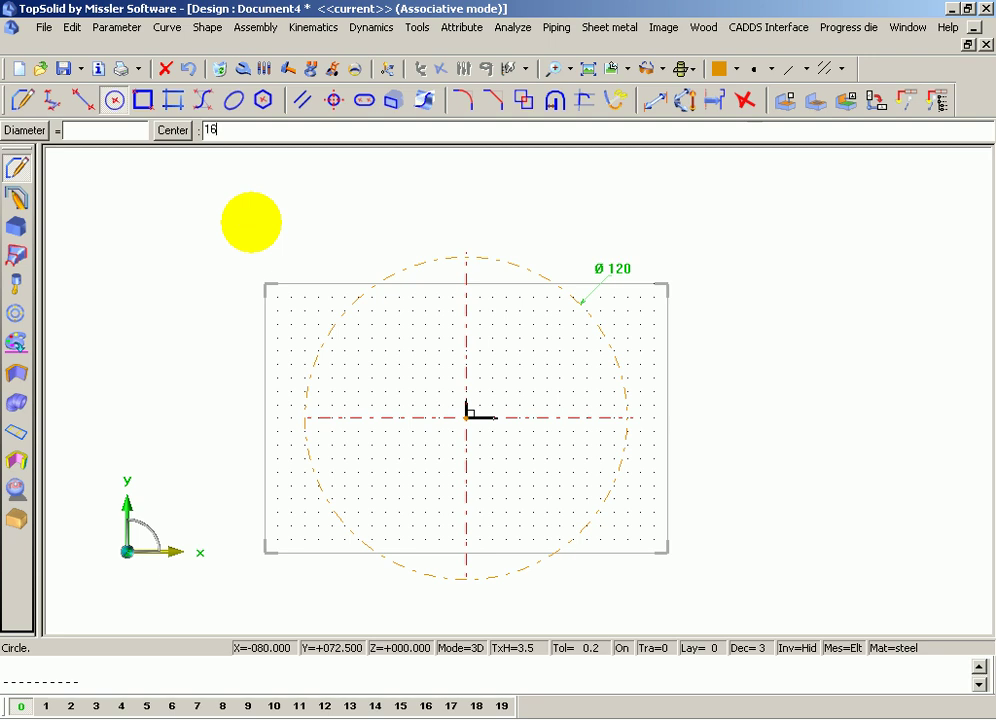
key(Return)
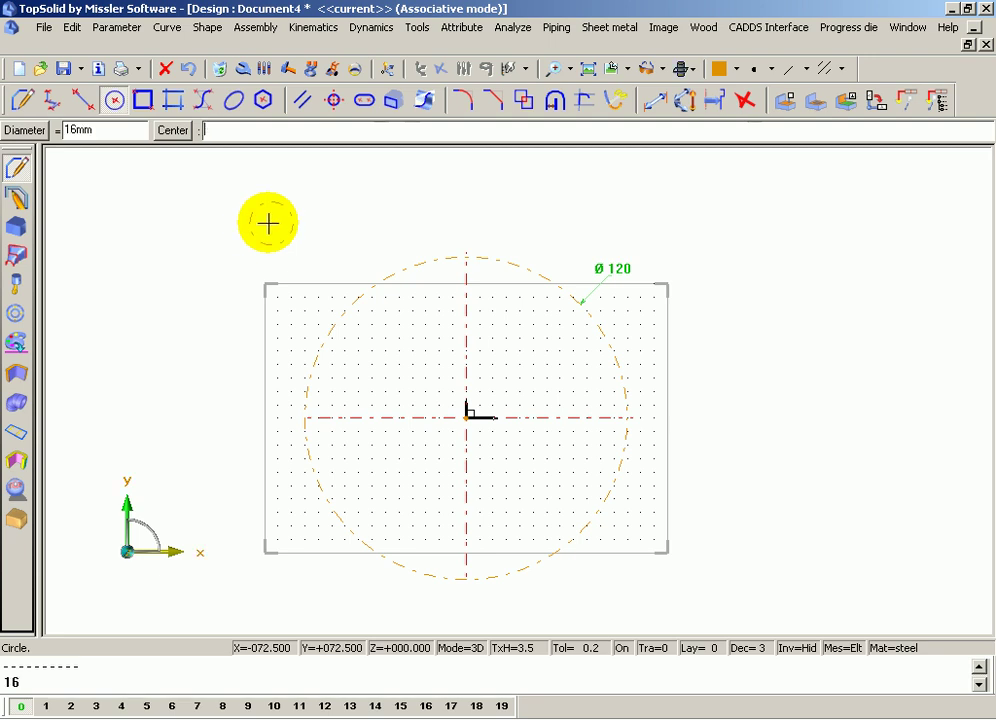
scroll(460, 228, up, 1)
scroll(460, 228, up, 1)
scroll(425, 231, up, 1)
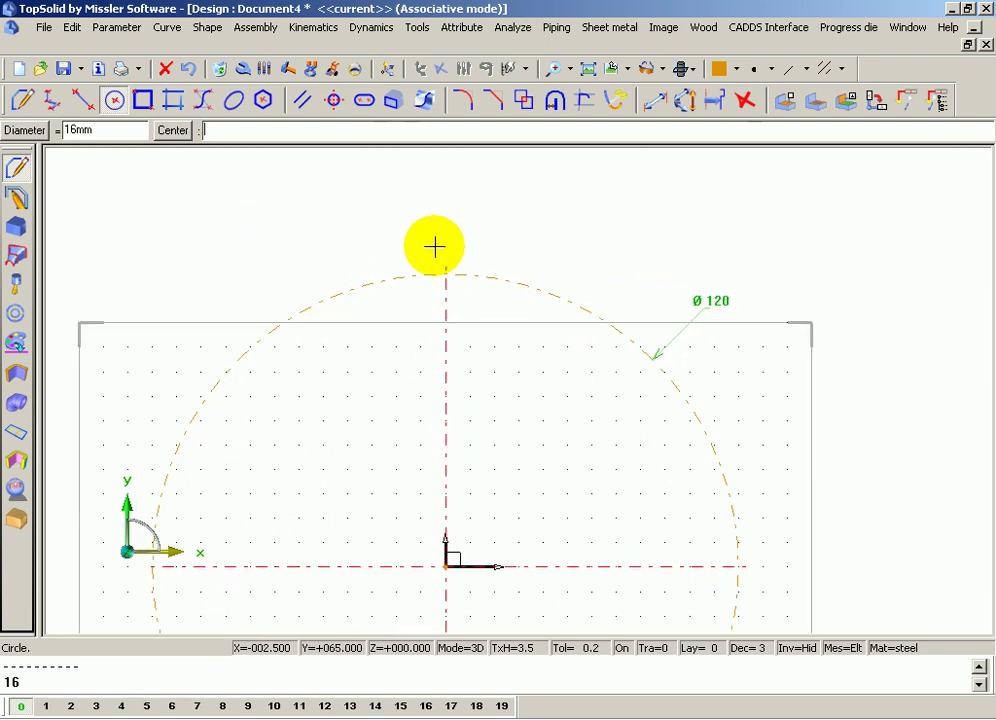
scroll(433, 245, up, 1)
scroll(453, 249, up, 1)
scroll(465, 287, up, 2)
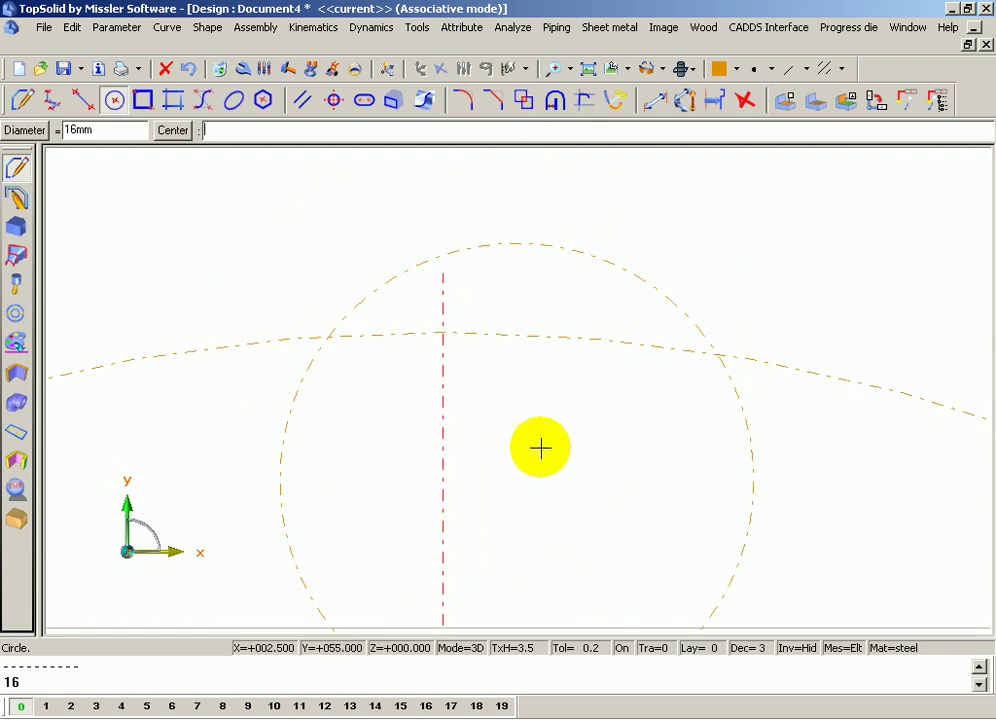
scroll(442, 322, up, 1)
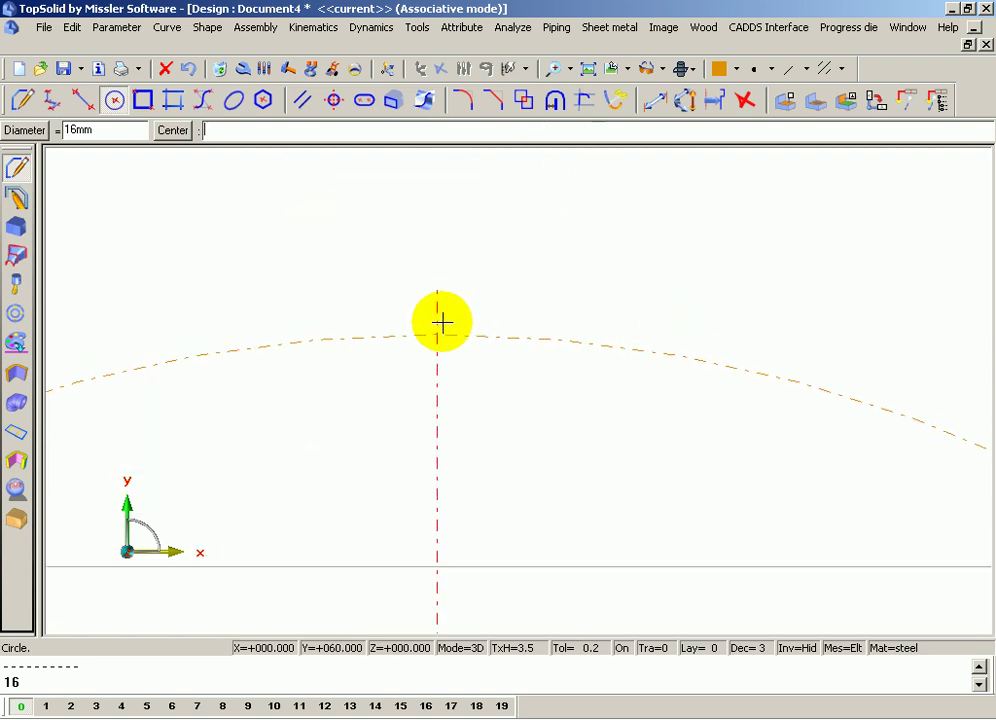
scroll(450, 320, up, 2)
Place the Ø16 circle where the vertical axis meets the top of the Ø120 circle
click(457, 317)
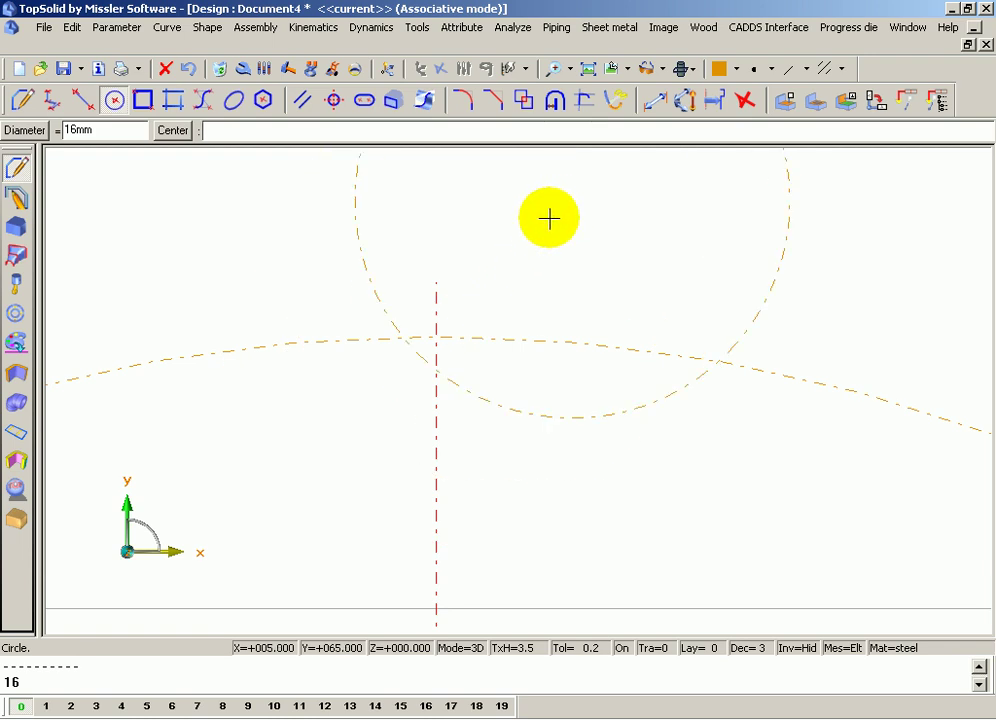
click(444, 334)
scroll(444, 334, down, 2)
scroll(467, 302, down, 2)
scroll(465, 237, down, 2)
scroll(460, 226, down, 2)
scroll(460, 275, down, 2)
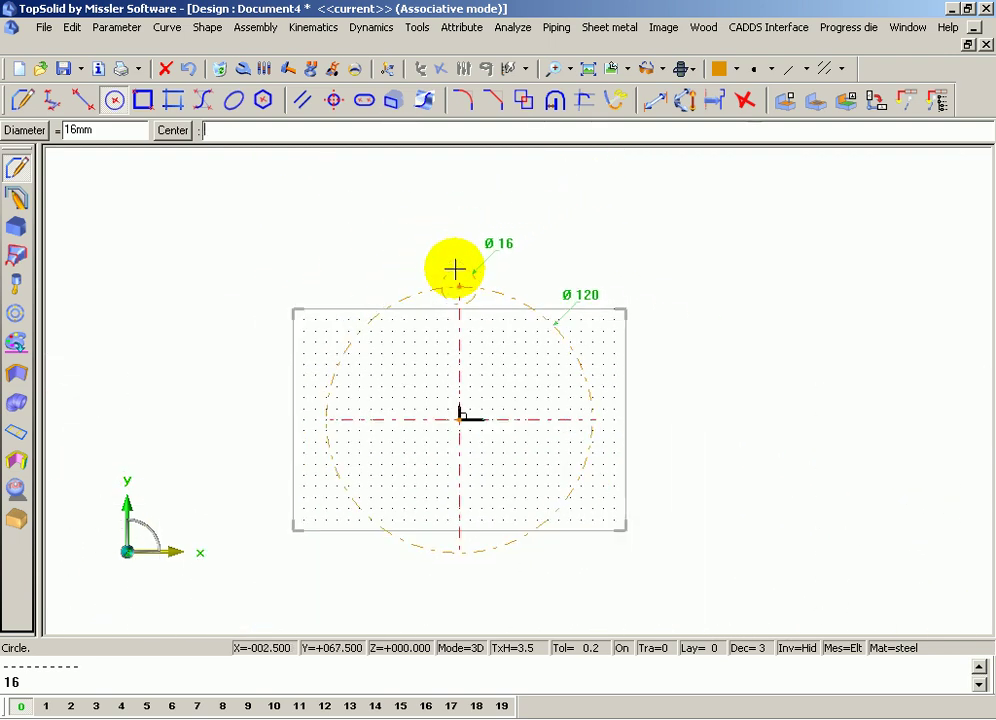
scroll(467, 378, up, 1)
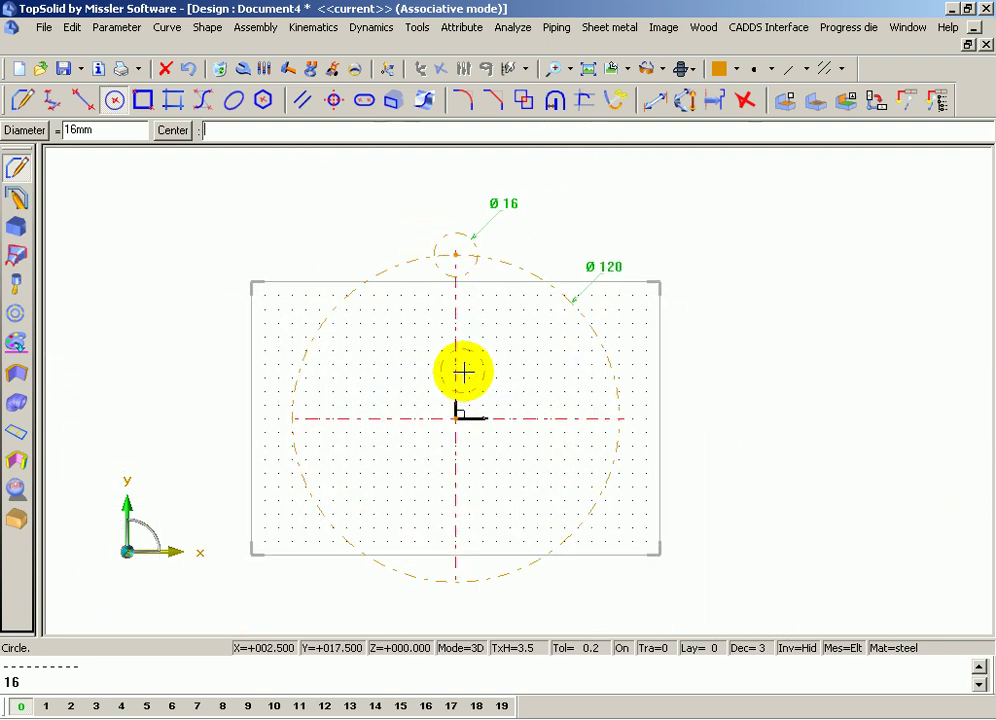
scroll(440, 323, down, 1)
scroll(425, 316, up, 2)
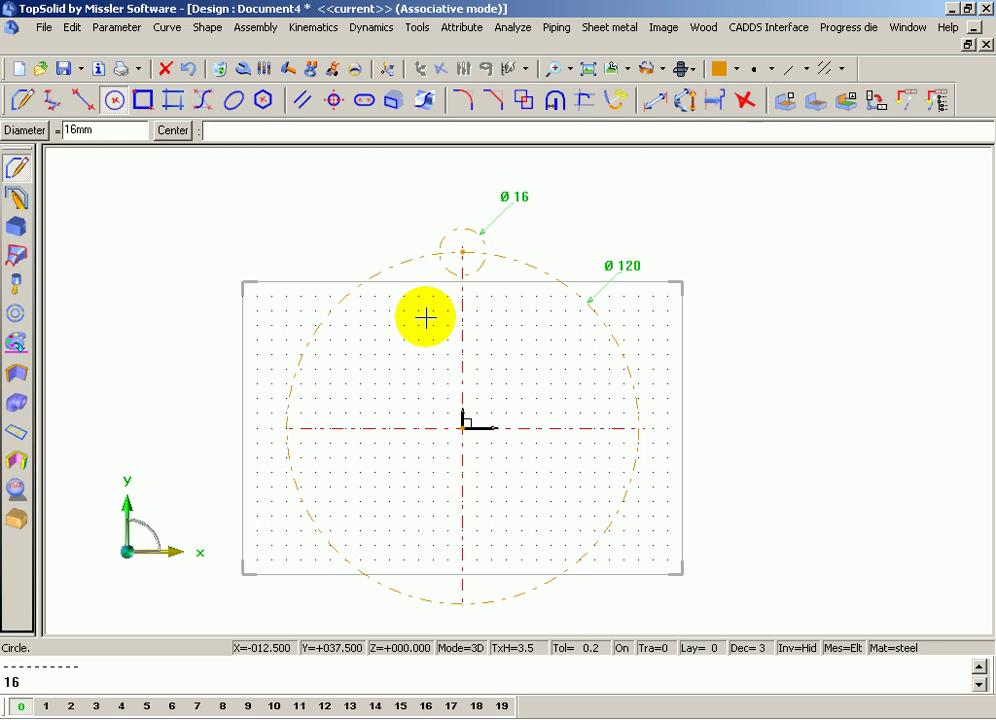
Change the small circle's Ø16 diameter dimension to 20 via Modify parameter
click(264, 68)
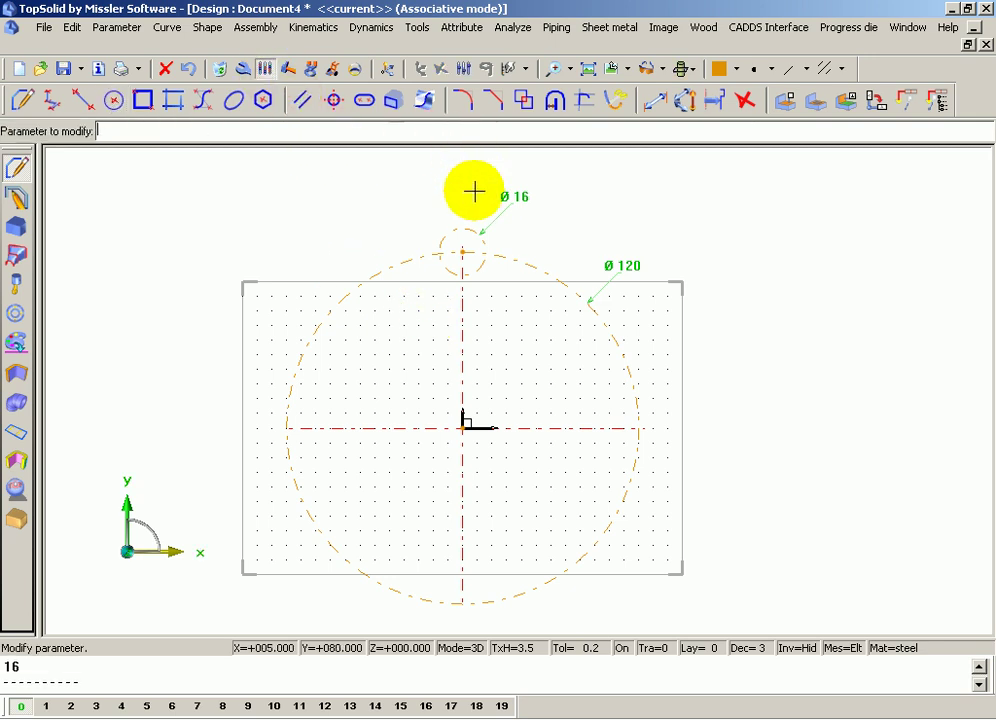
click(500, 205)
text(0mm)
key(Return)
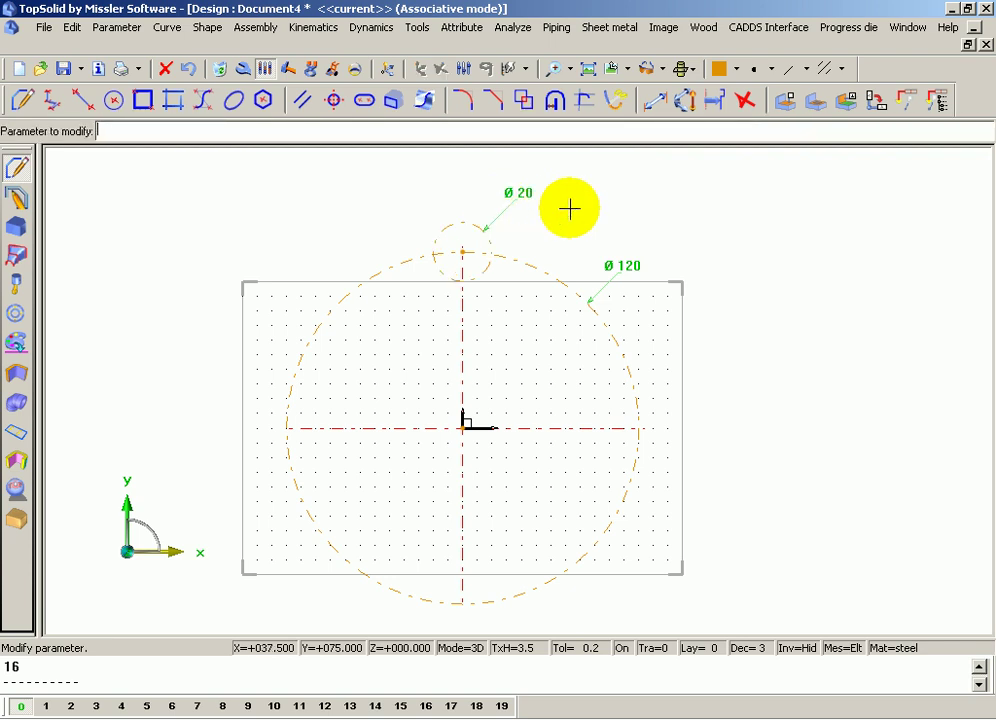
key(F9)
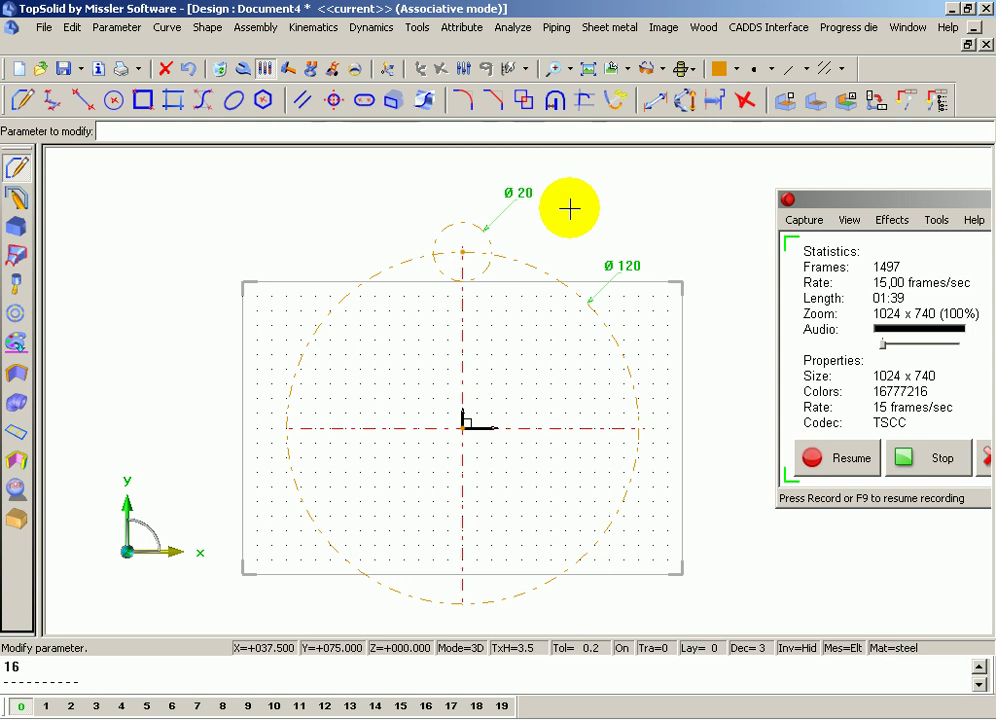
key(F9)
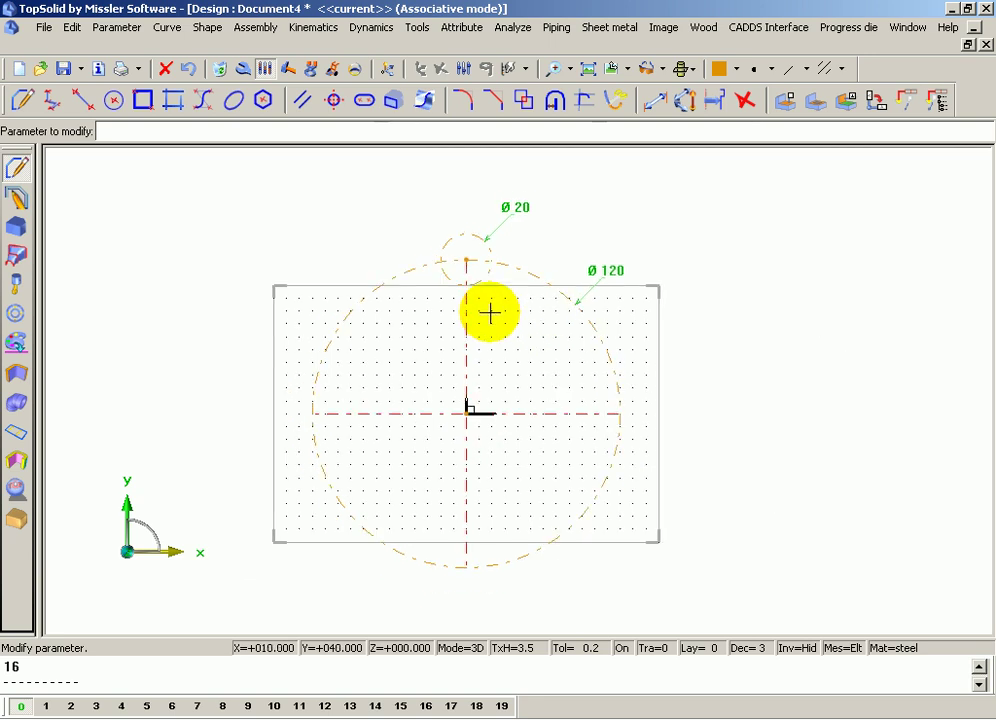
click(203, 28)
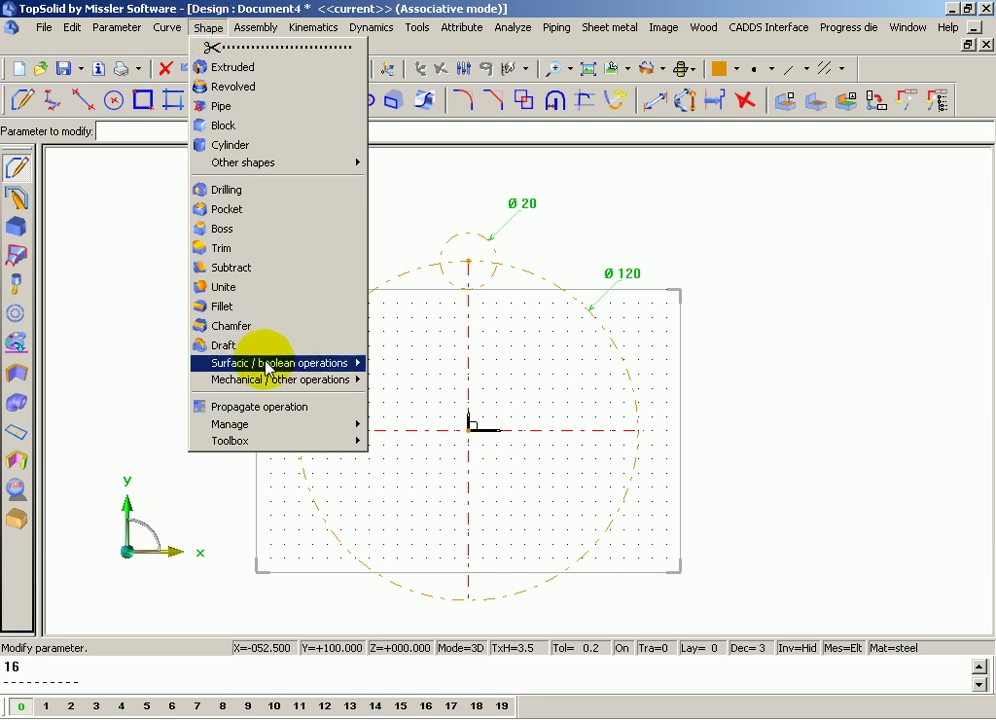
mouse_move(279, 363)
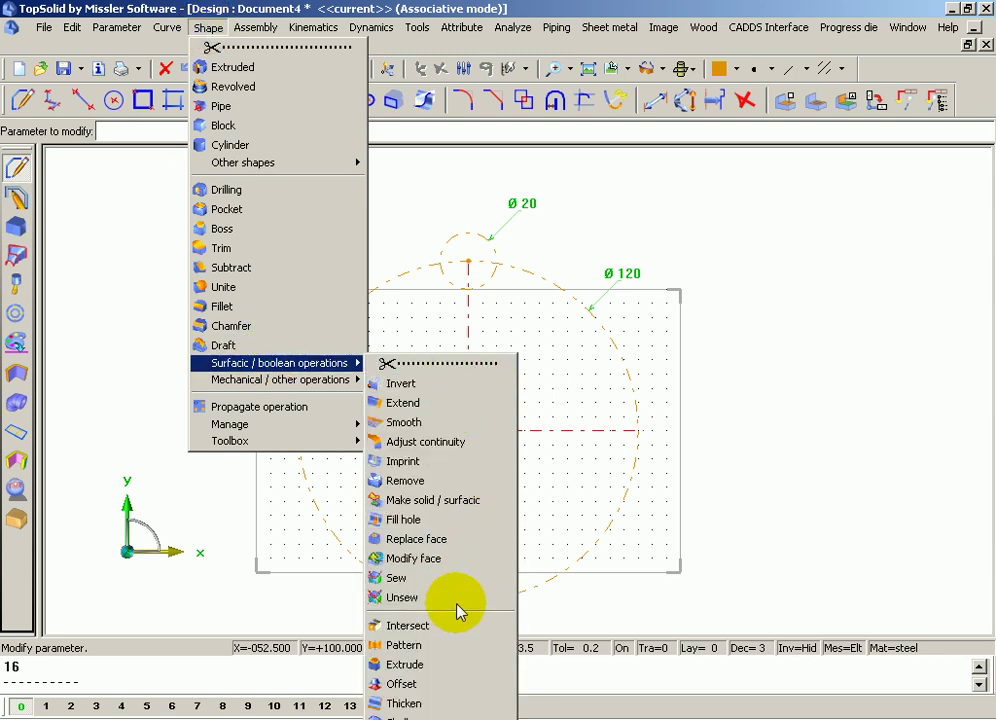
click(440, 650)
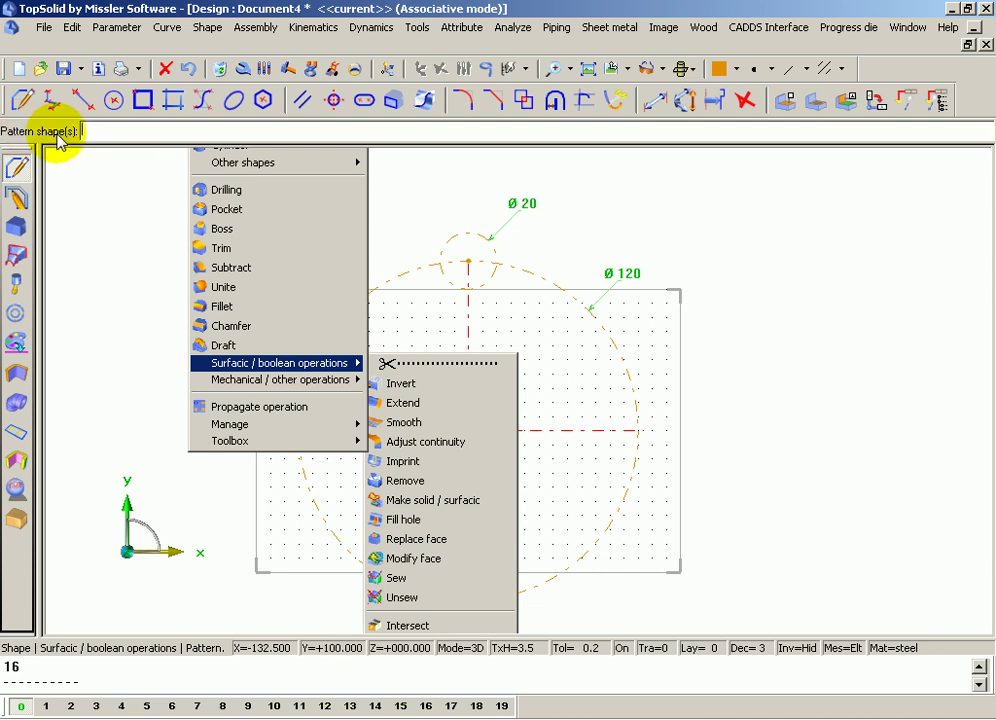
scroll(490, 320, up, 2)
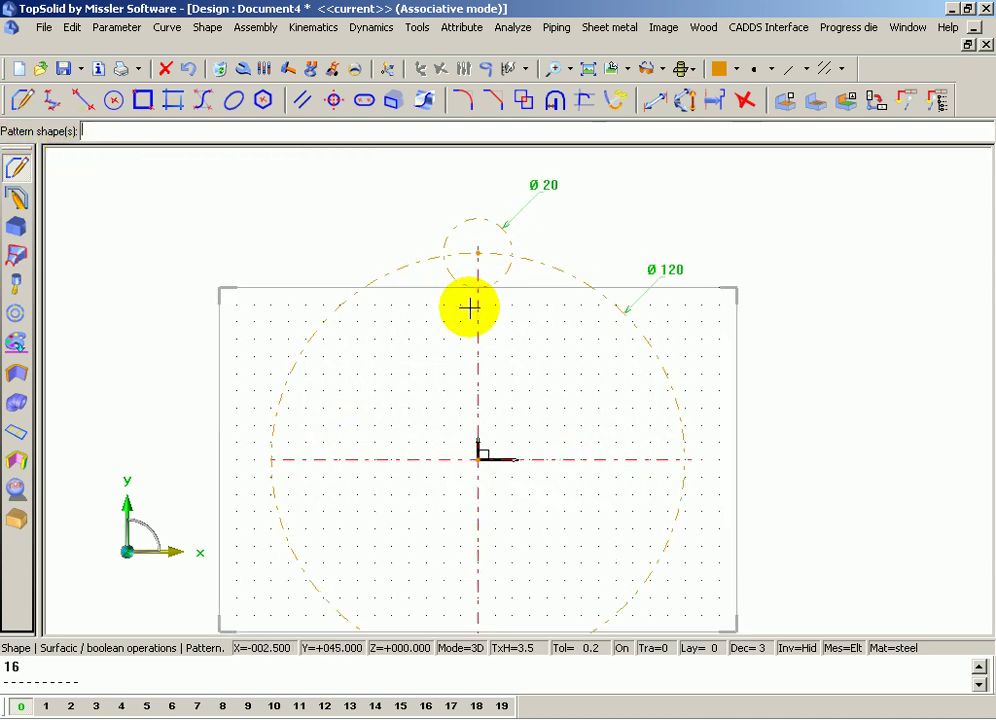
scroll(469, 304, up, 1)
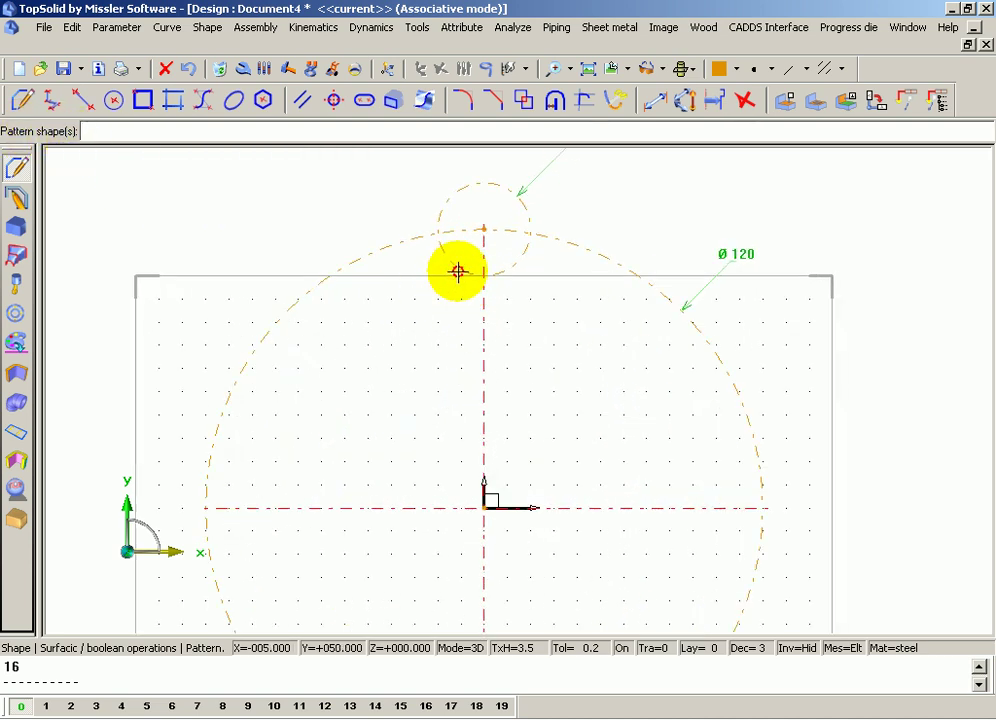
scroll(437, 292, down, 1)
scroll(437, 292, down, 1)
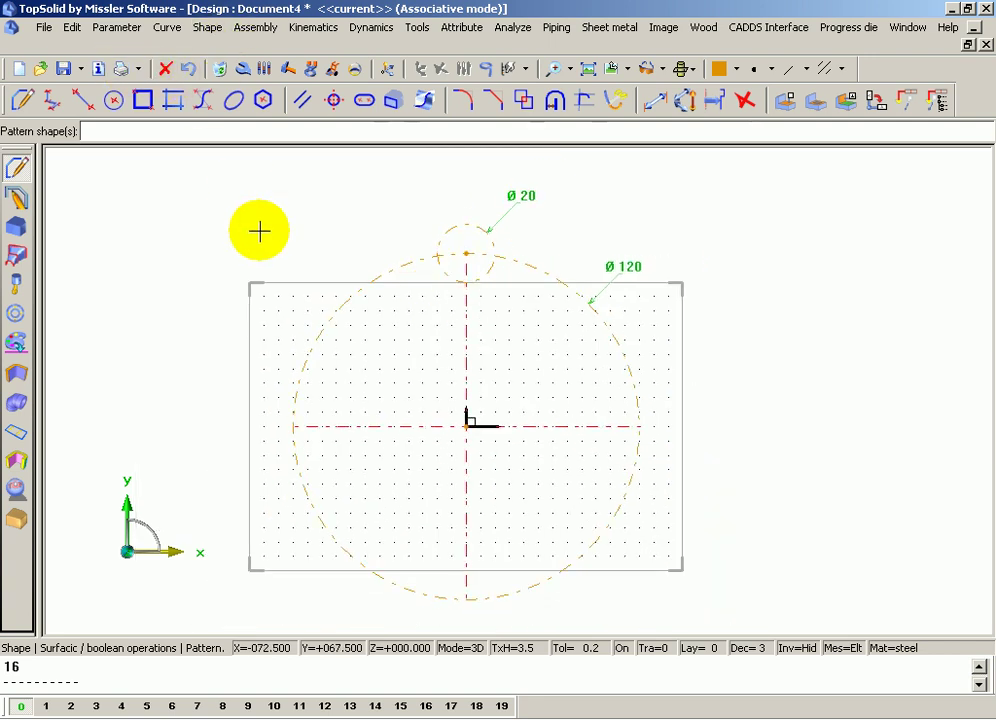
key(Escape)
scroll(270, 260, down, 2)
scroll(273, 269, down, 1)
scroll(275, 222, down, 1)
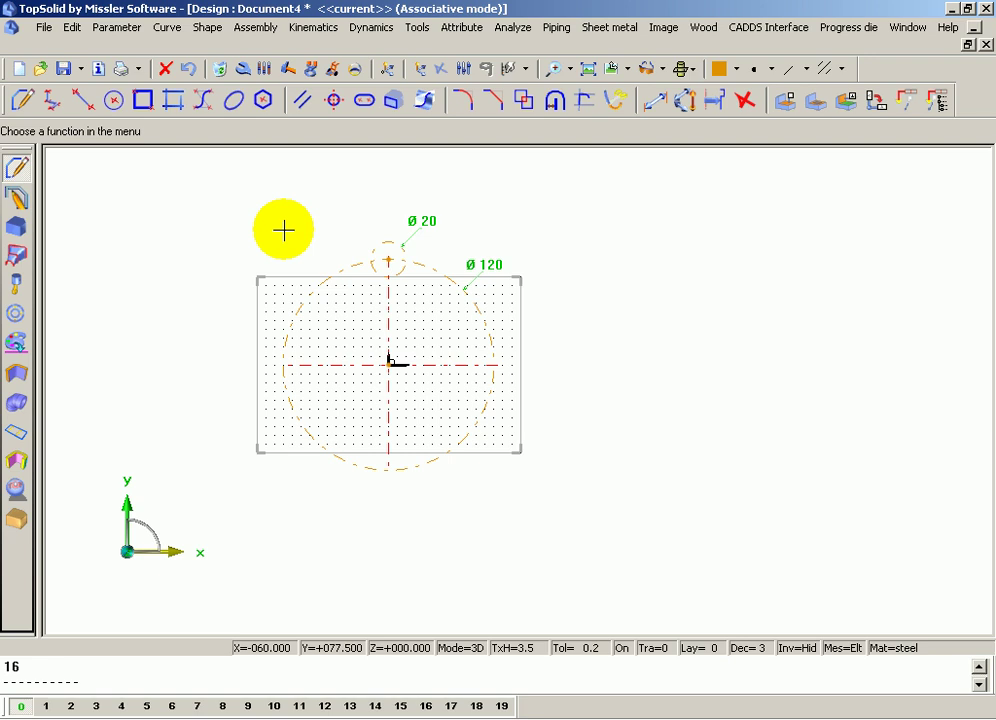
scroll(378, 263, up, 2)
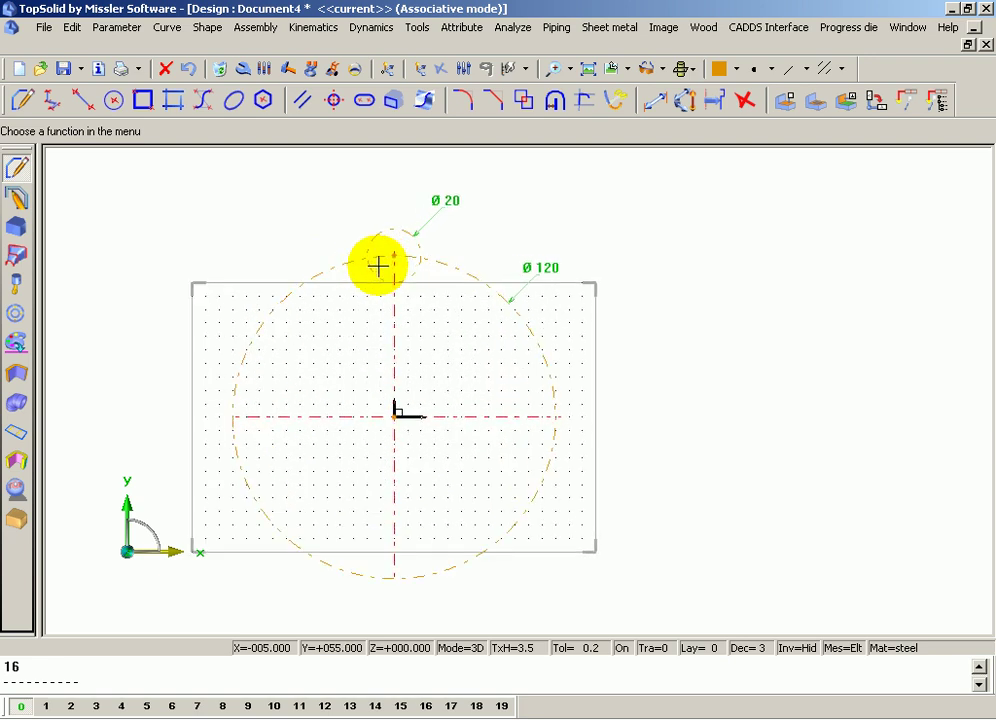
Start Edit > Repeat and select the Ø20 circle as the element to repeat
click(72, 27)
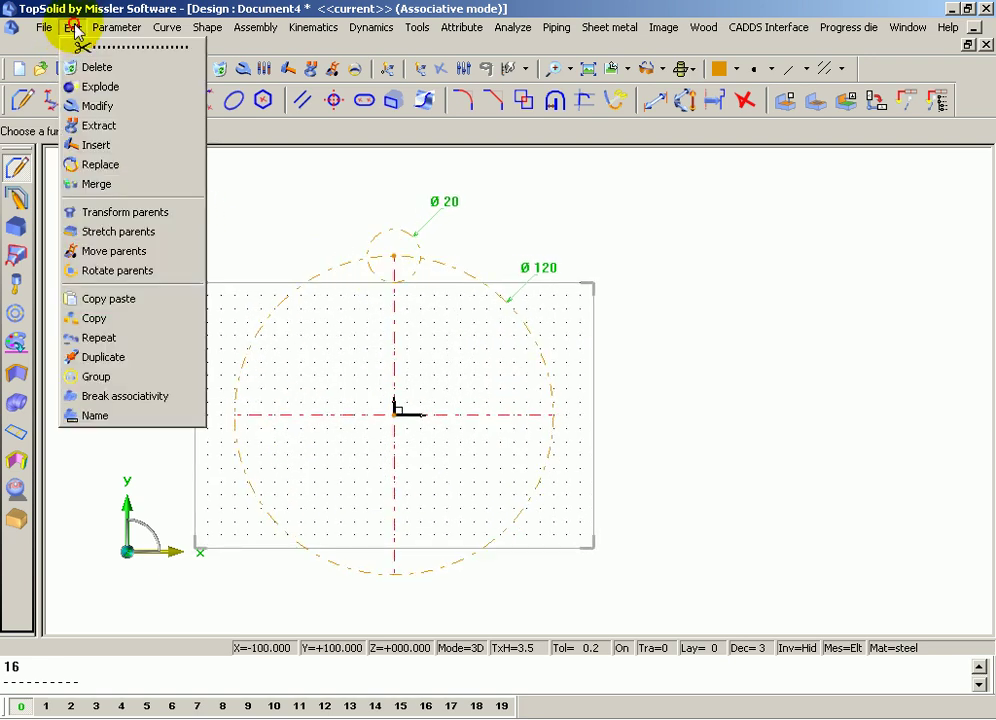
click(127, 340)
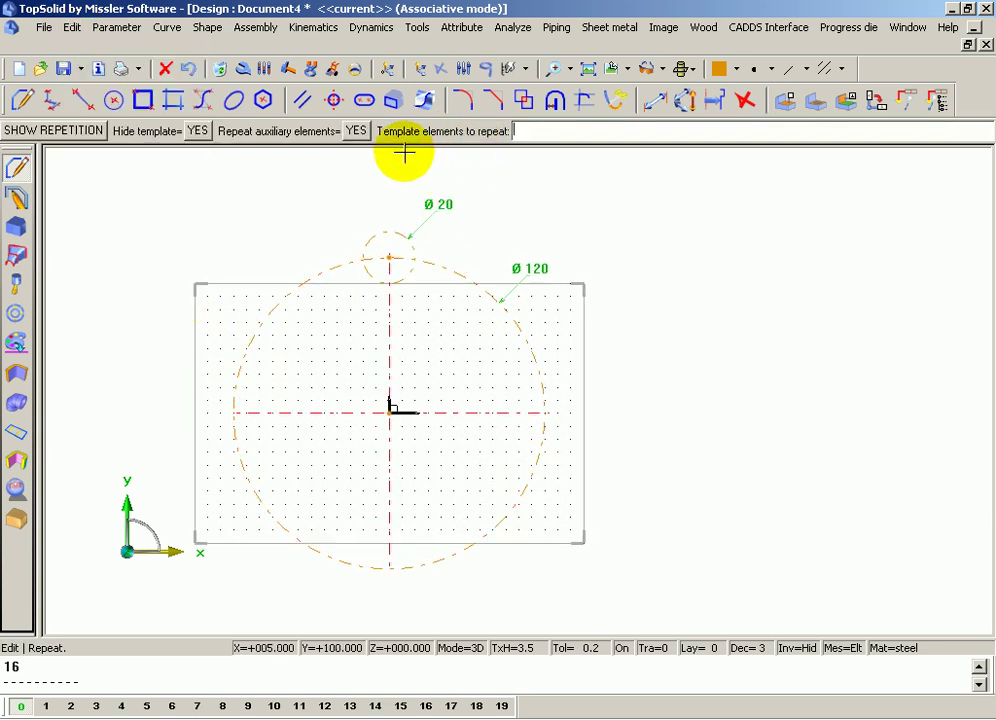
scroll(360, 305, up, 1)
click(368, 268)
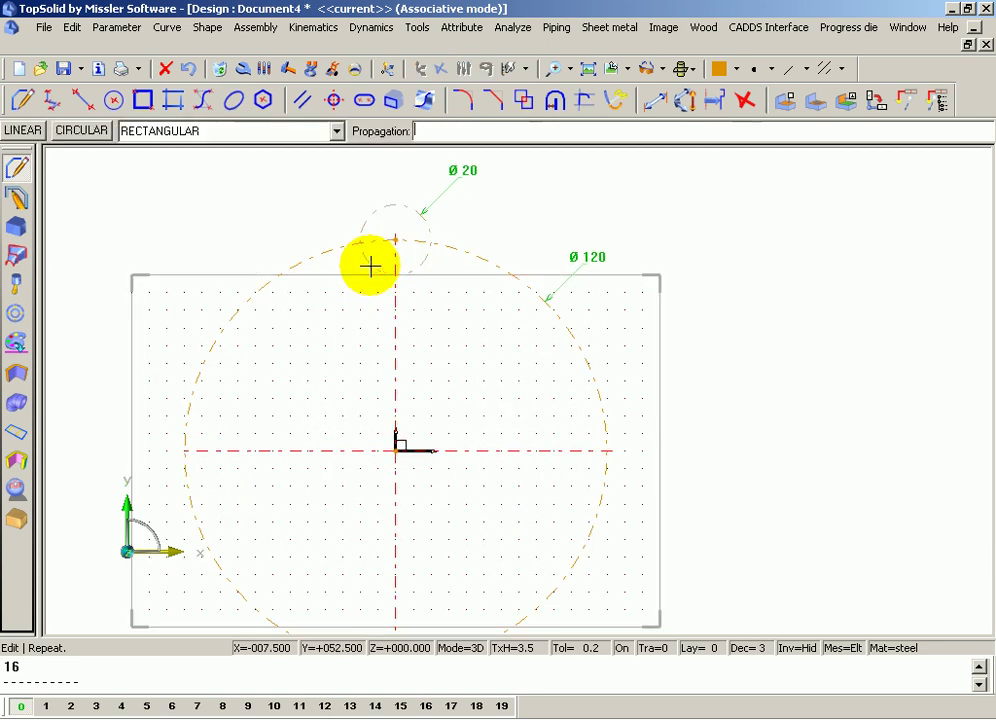
scroll(366, 262, down, 2)
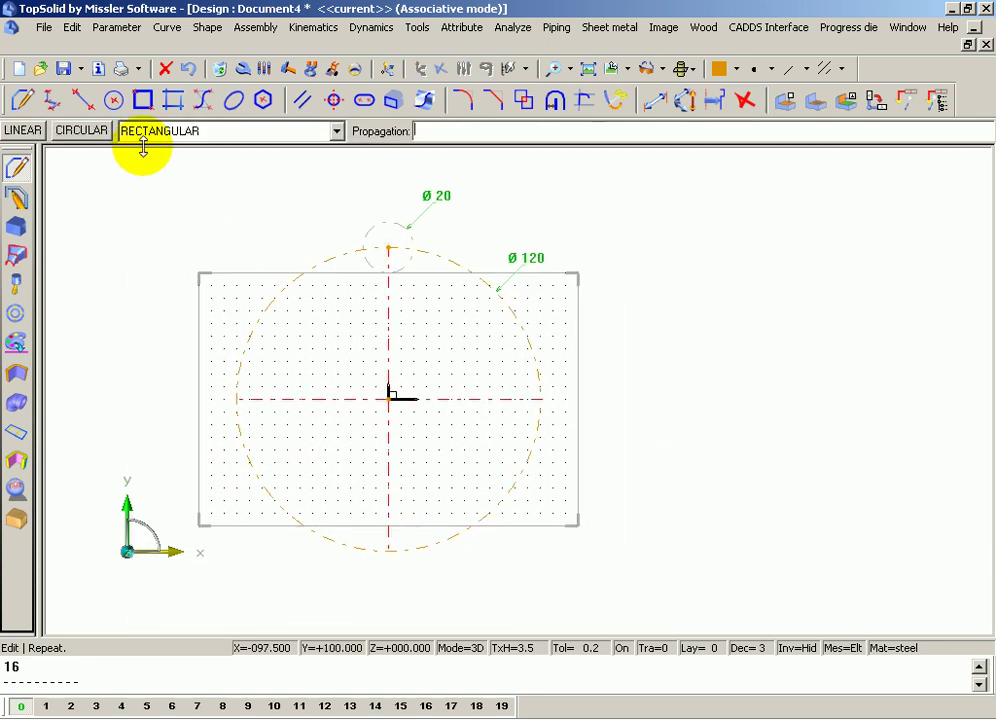
Repeat it circularly about axis Z+ over 360° with 3 total copies
click(80, 135)
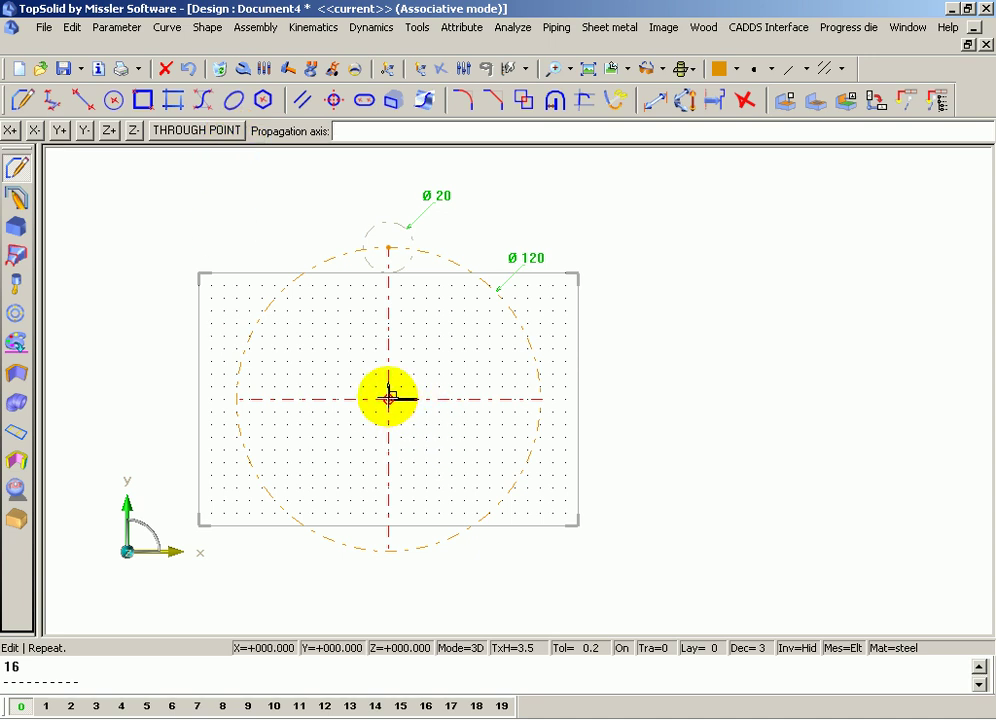
middle_drag(388, 398, 429, 407)
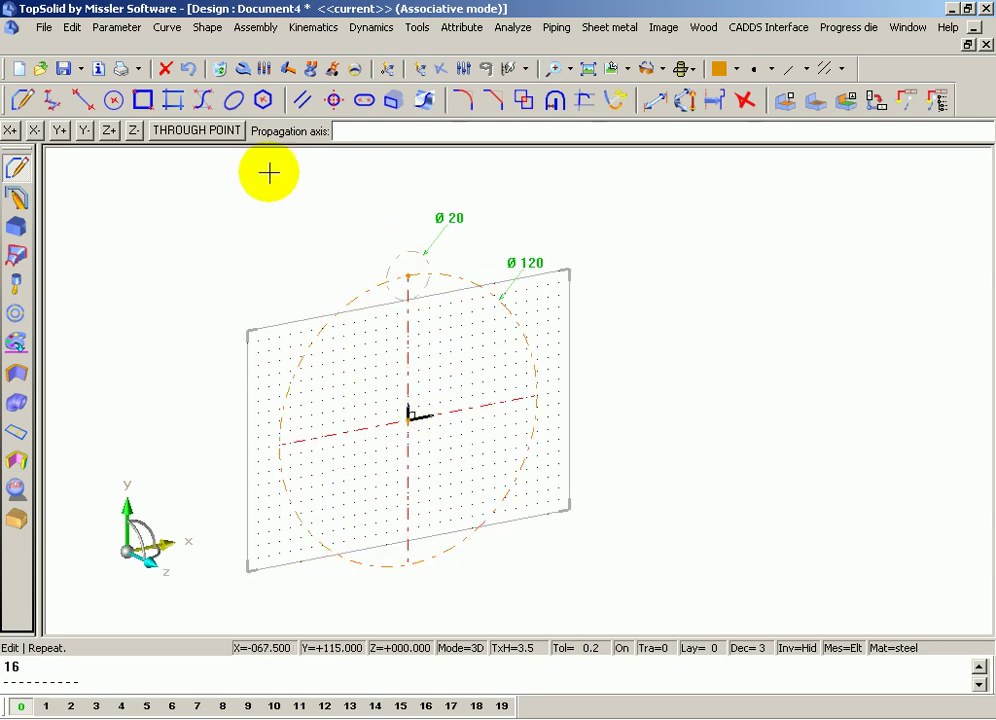
click(110, 134)
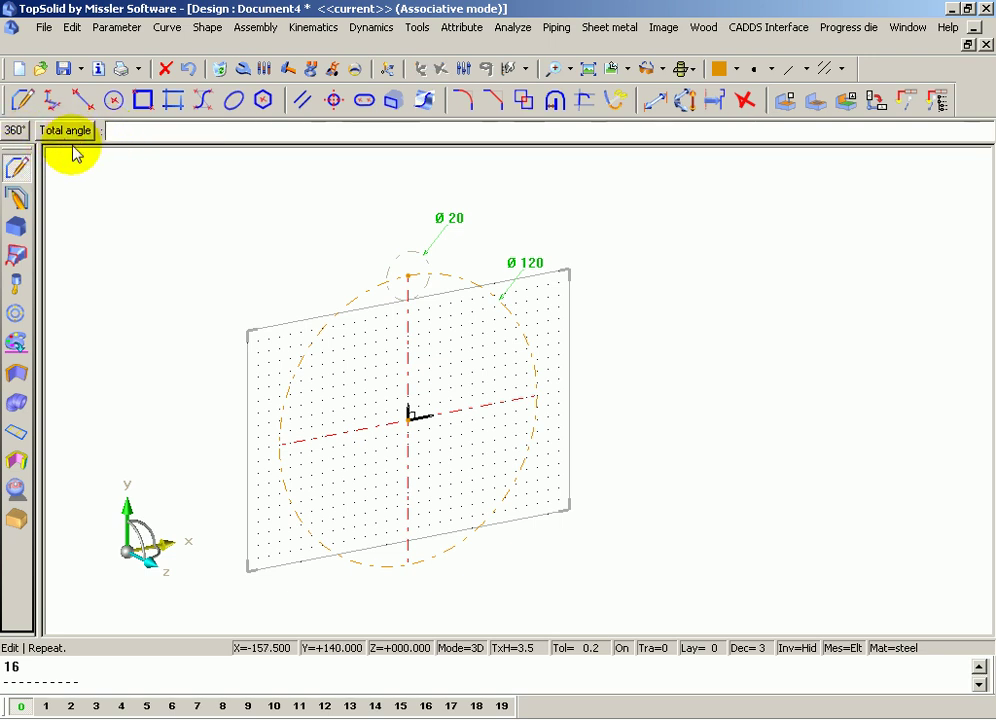
click(14, 131)
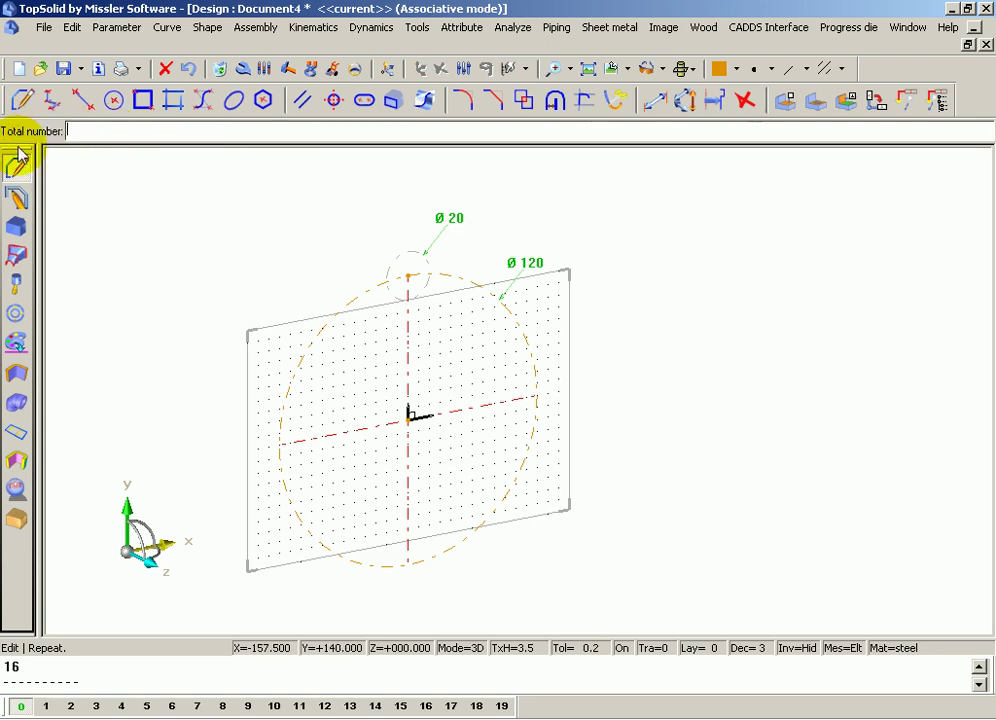
text(3)
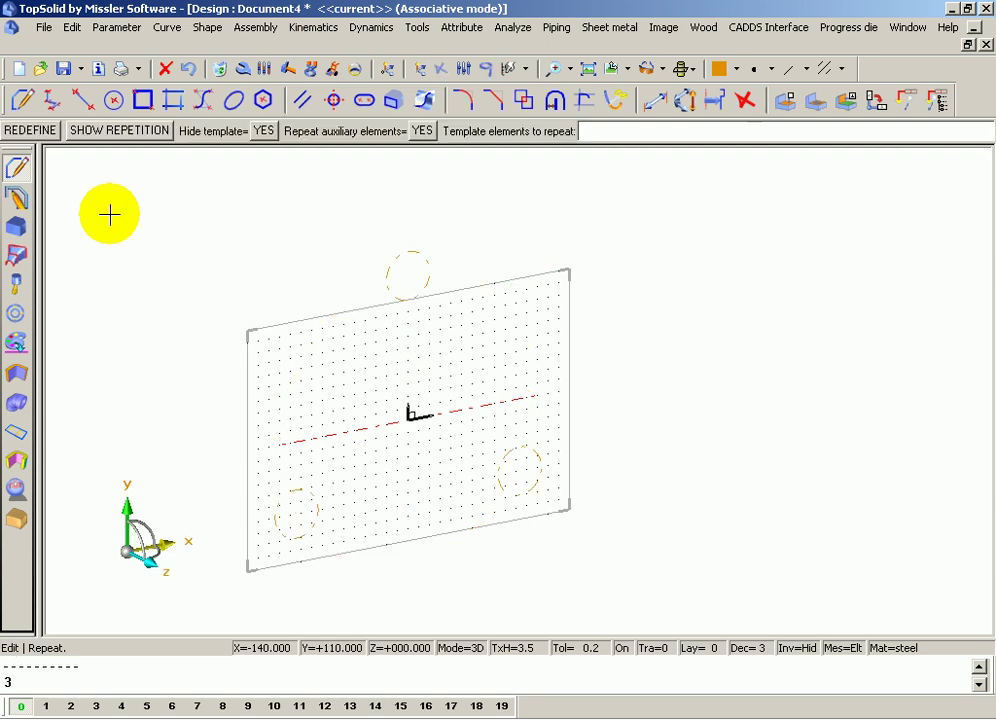
mouse_move(380, 253)
middle_down()
mouse_move(331, 351)
mouse_move(369, 373)
mouse_move(422, 298)
mouse_move(395, 364)
middle_up()
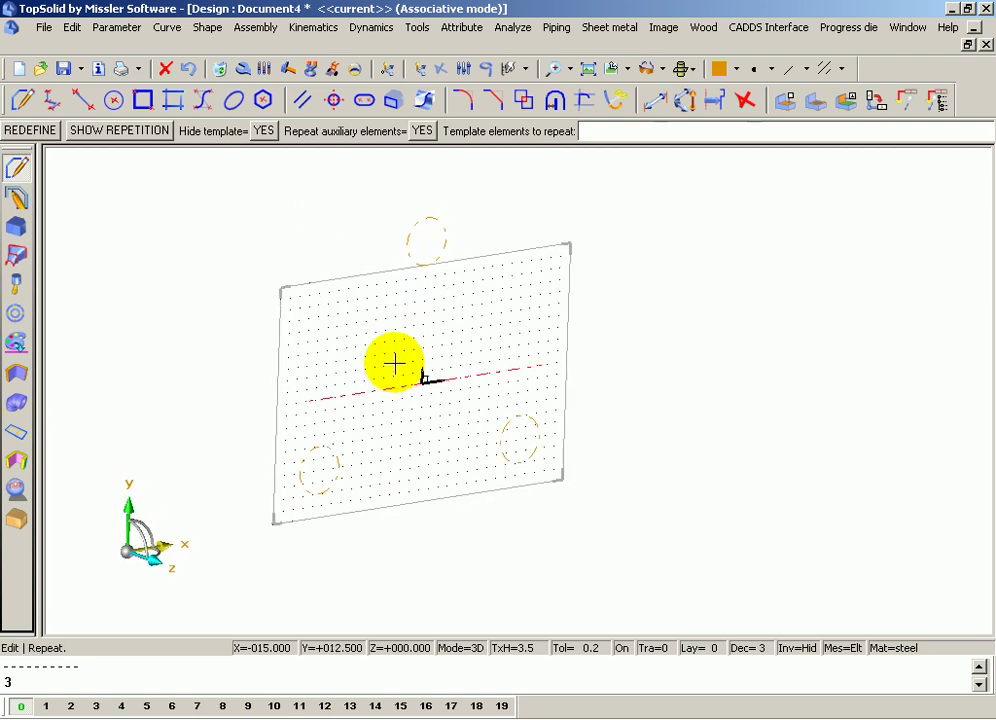
mouse_move(390, 314)
middle_down()
mouse_move(405, 311)
mouse_move(400, 340)
mouse_move(389, 318)
middle_up()
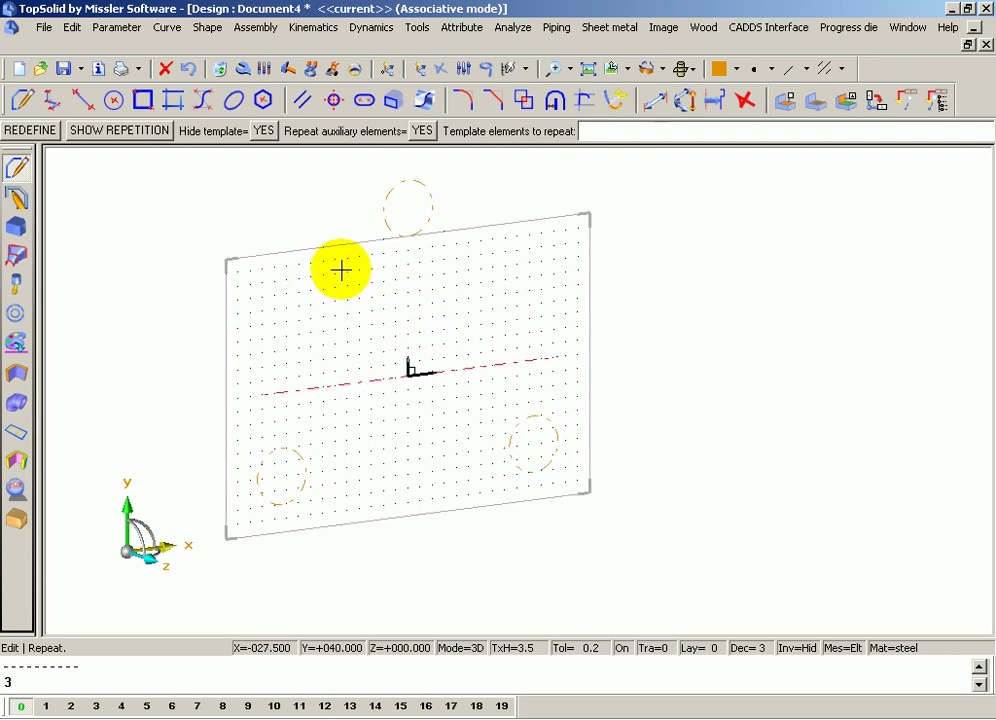